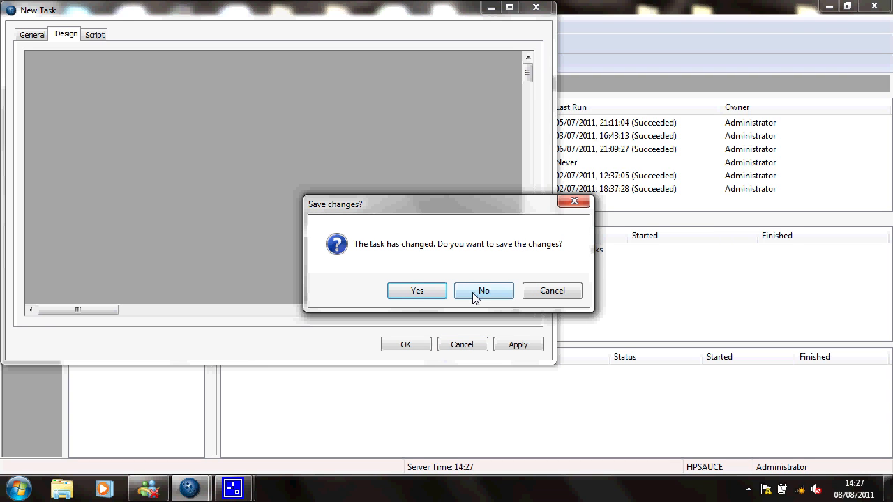
Close the task without saving and open the Web Service Connector configurations from the Execute tools
left_click(474, 295)
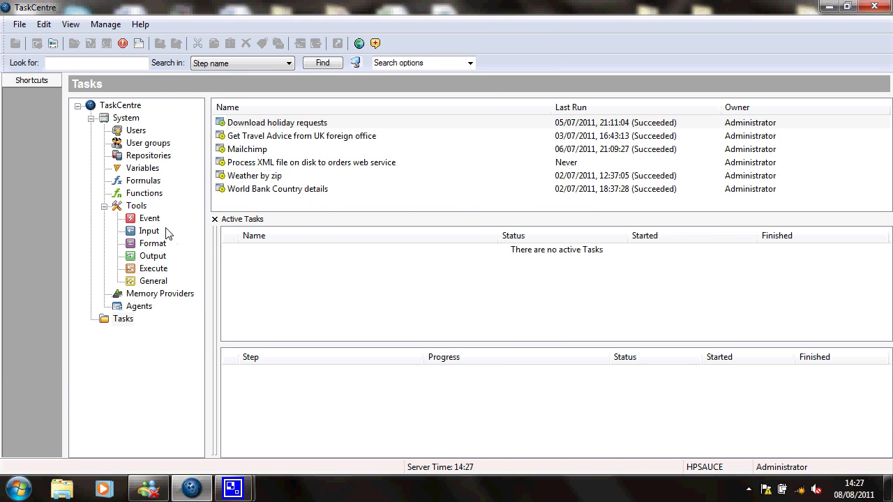
left_click(147, 270)
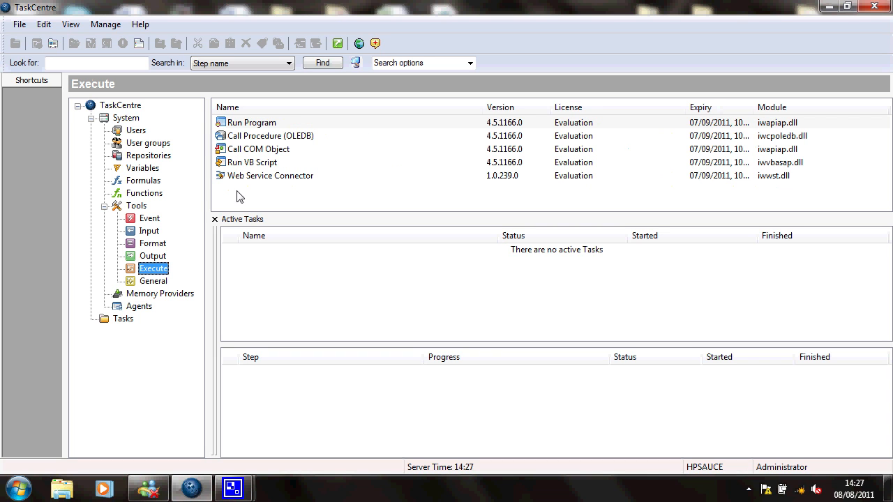
double_click(256, 179)
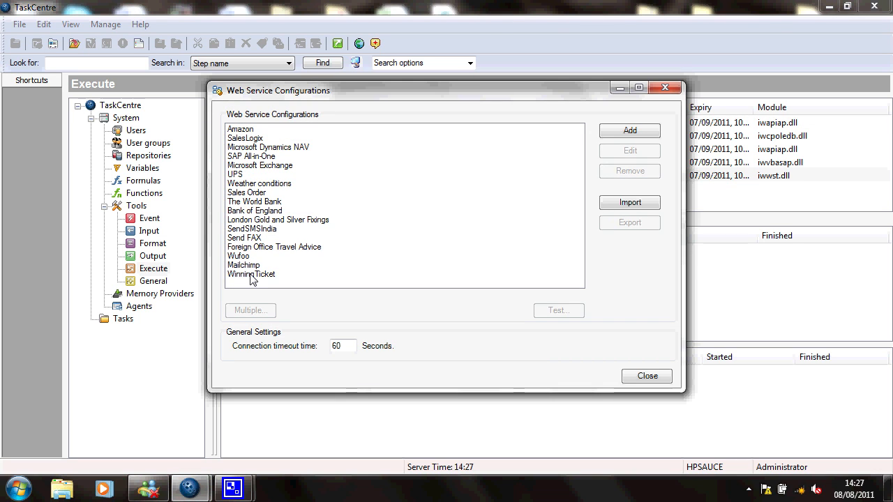
Open the WinningTicket web service configuration for editing and view its operations
left_click(252, 276)
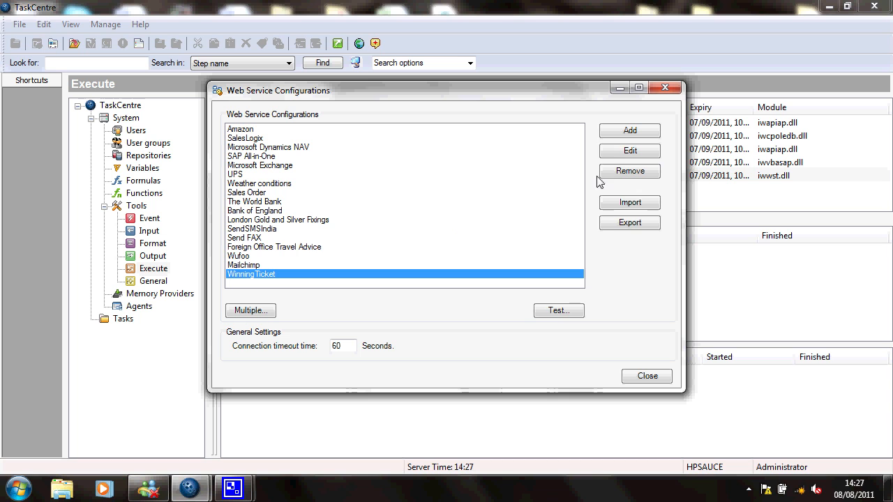
left_click(618, 155)
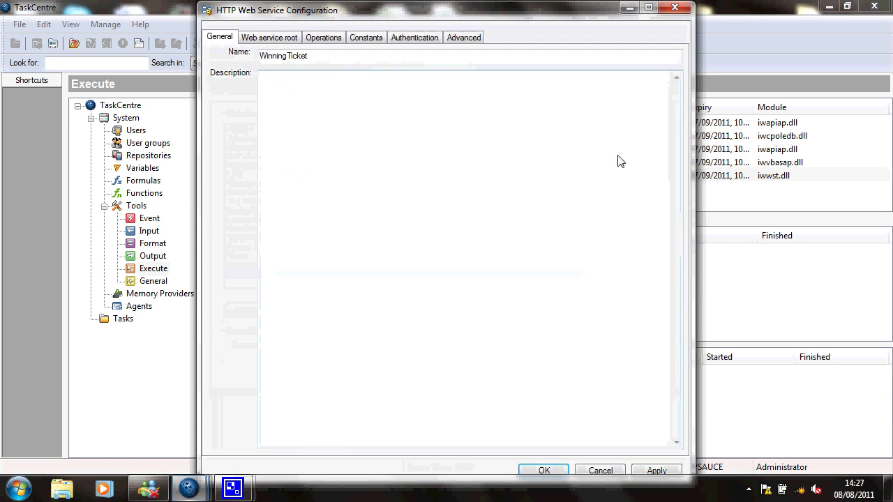
left_click(325, 40)
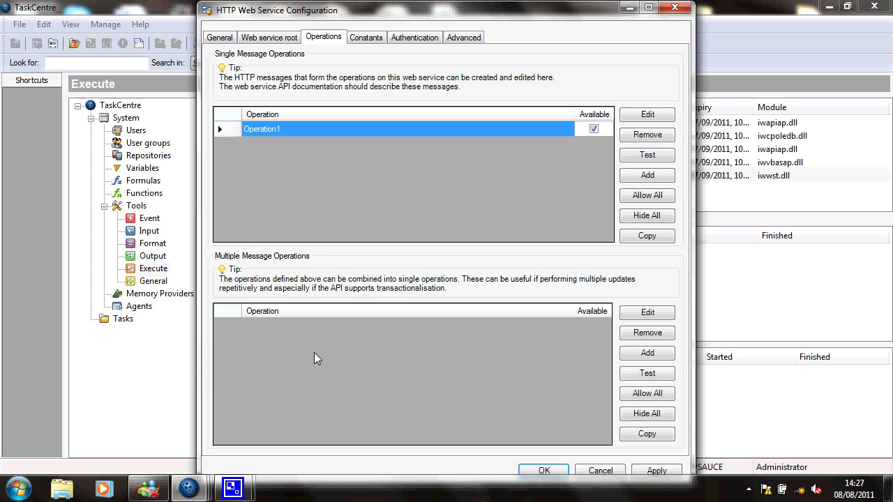
Add a multiple message operation named WinningTicket and open its operations designer maximised
left_click(643, 356)
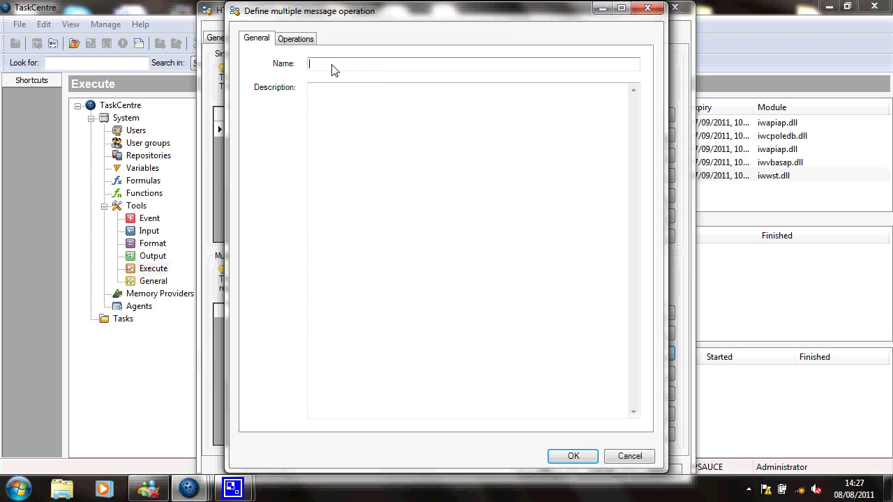
type("W")
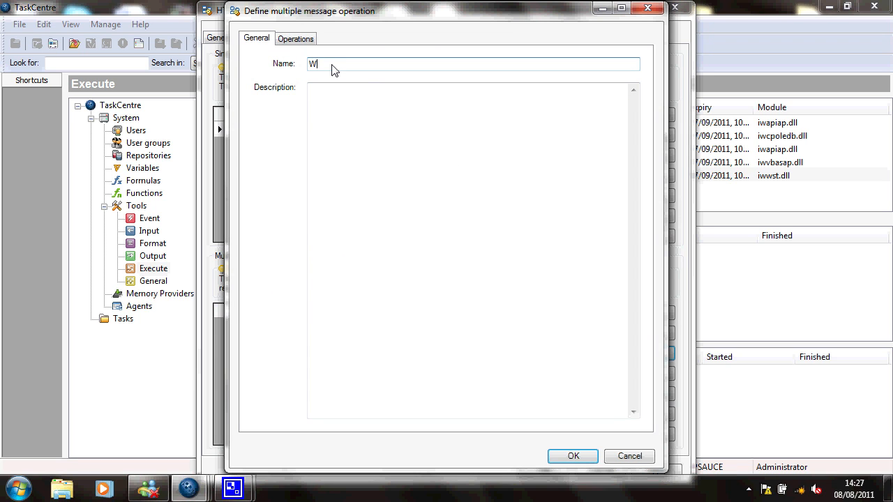
type("inningTicket")
left_click(293, 43)
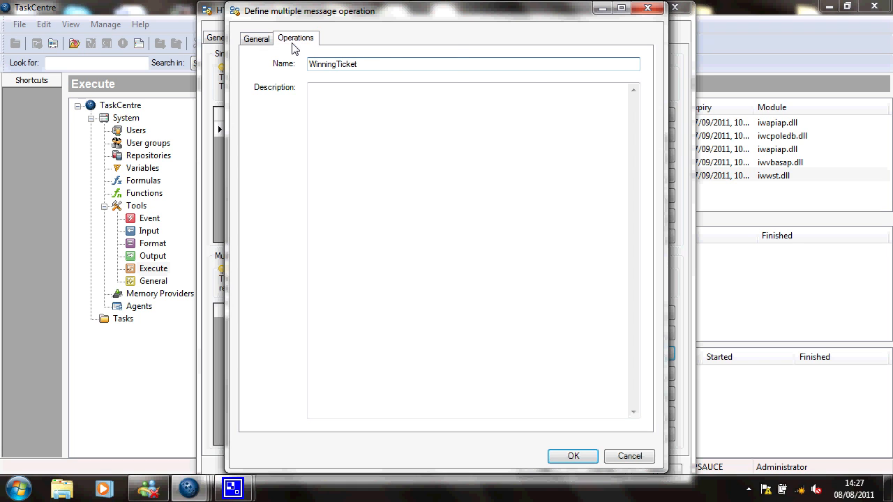
double_click(390, 20)
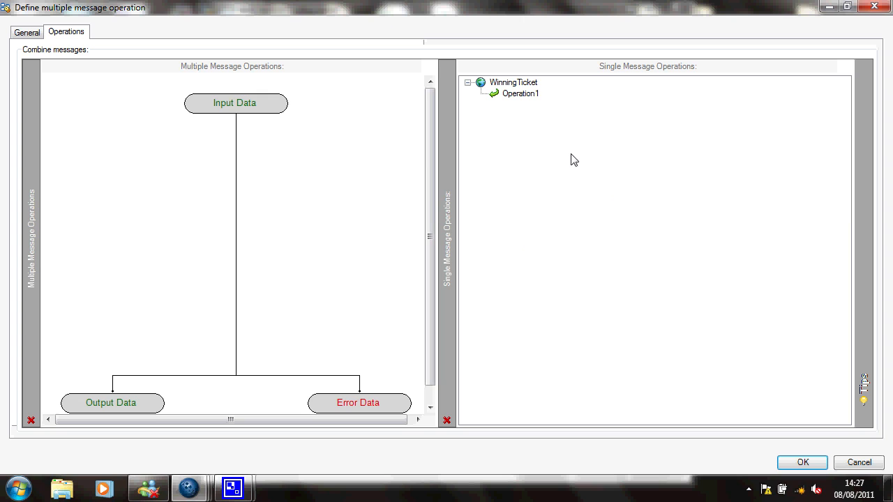
Insert Operation1 into the multiple message flow below Input Data
left_click(527, 95)
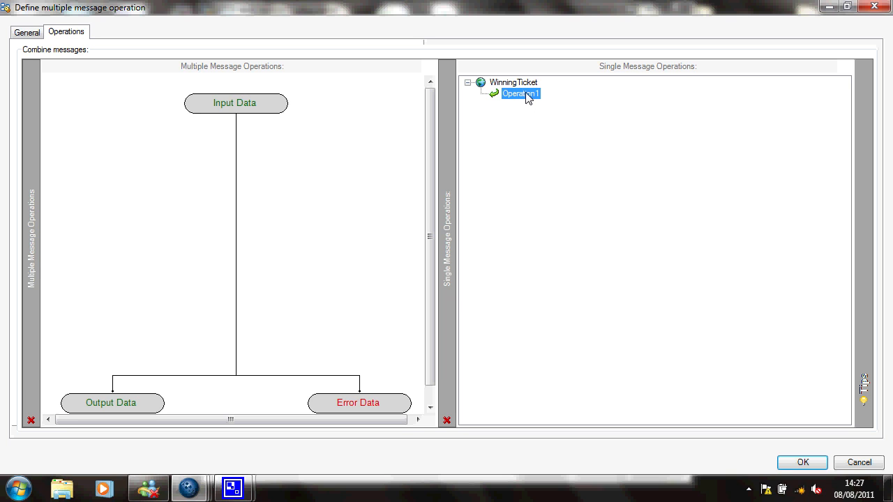
left_click(236, 165)
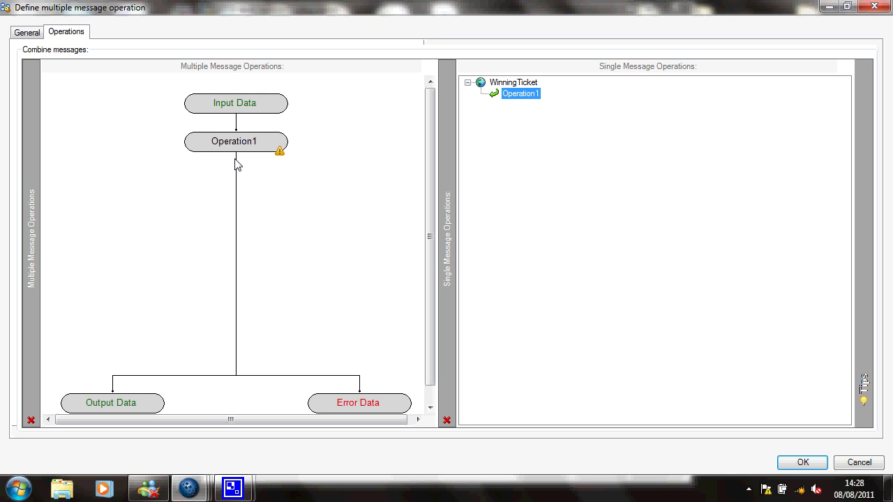
Define the input data structure with a new node named WinningTicket
double_click(247, 112)
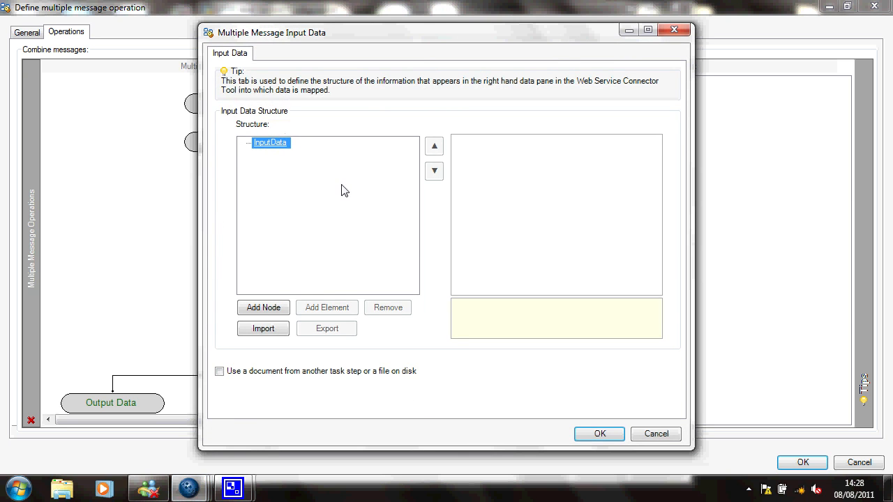
left_click(270, 312)
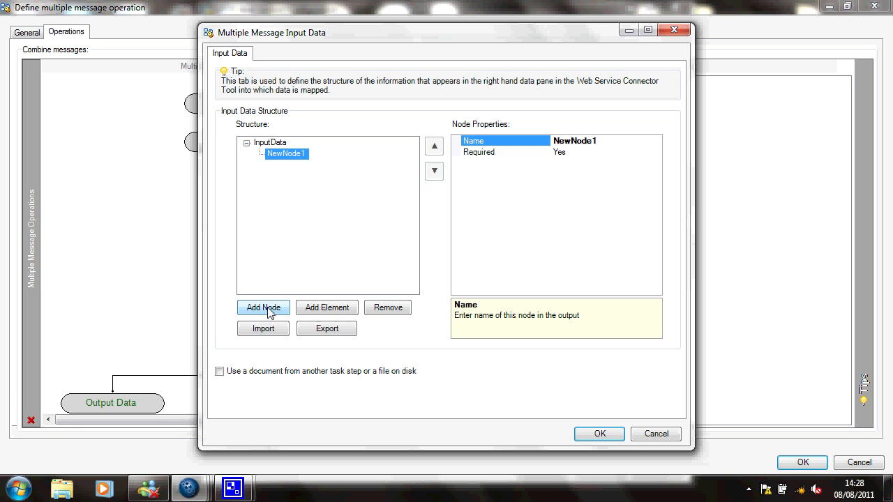
type("WinningTicket")
Add Date and Lottery elements under the WinningTicket input node, confirm, and clear the operation mappings
left_click(332, 314)
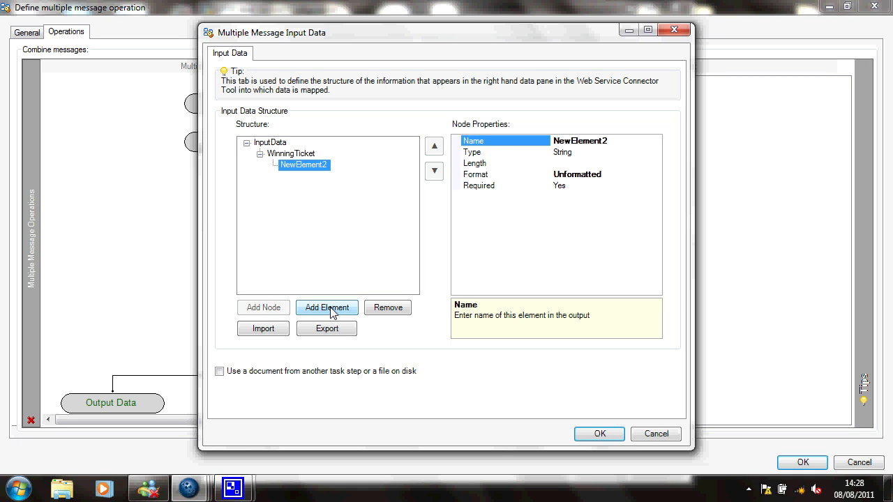
type("Date")
left_click(332, 314)
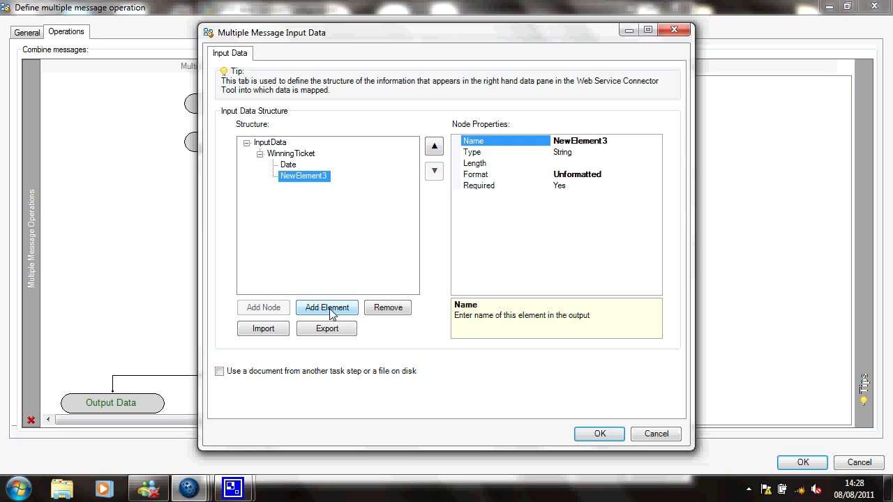
type("Lottery")
left_click(597, 436)
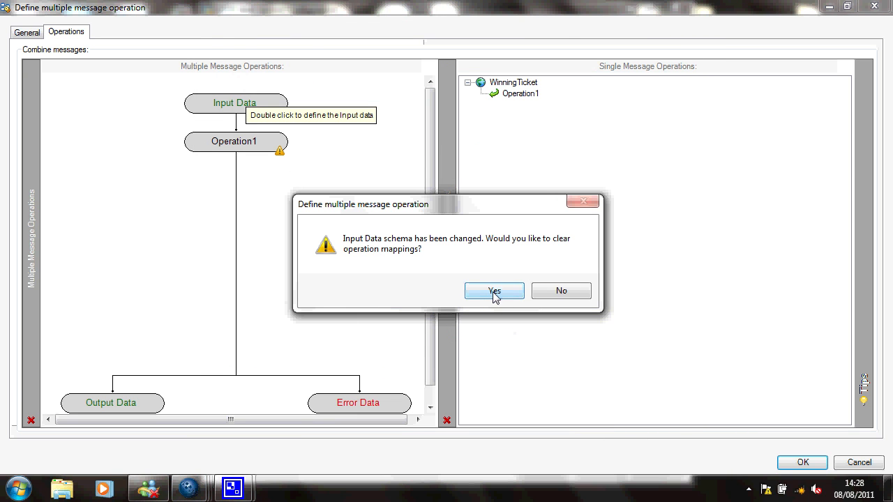
left_click(495, 291)
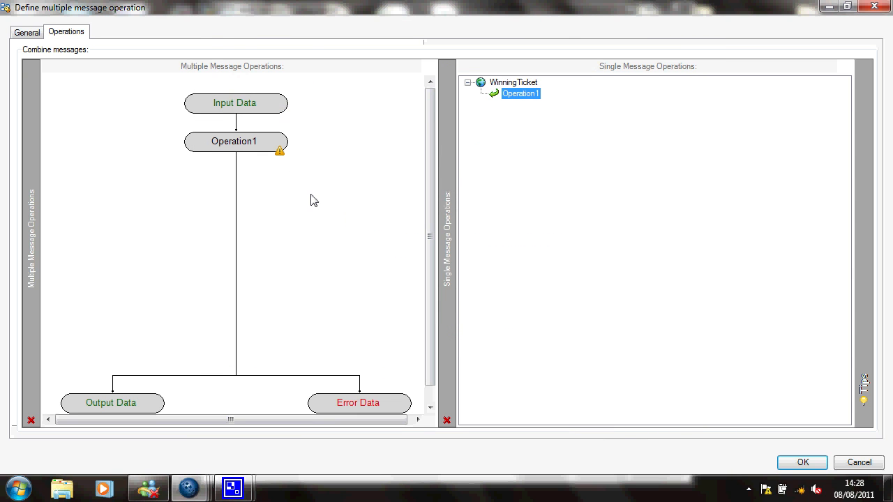
Map the input Date to Param4 and Lottery to Param8 in Operation1's message mapping and confirm
double_click(225, 147)
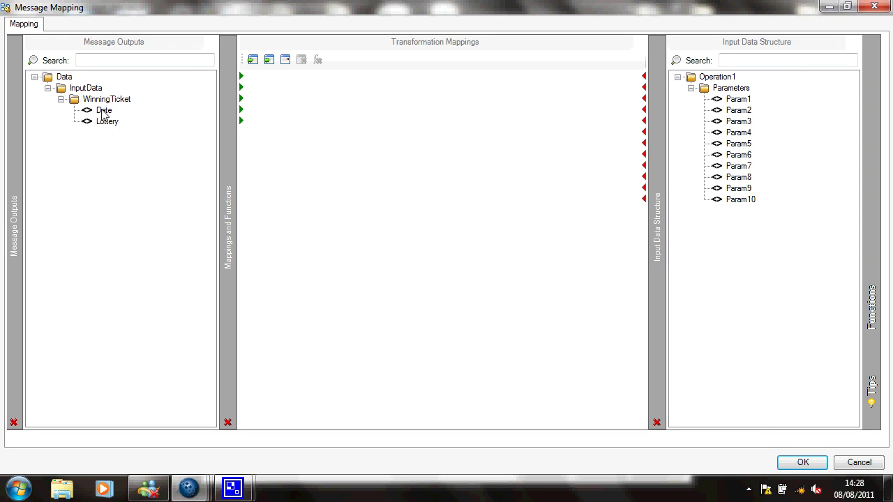
left_click_drag(101, 109, 734, 137)
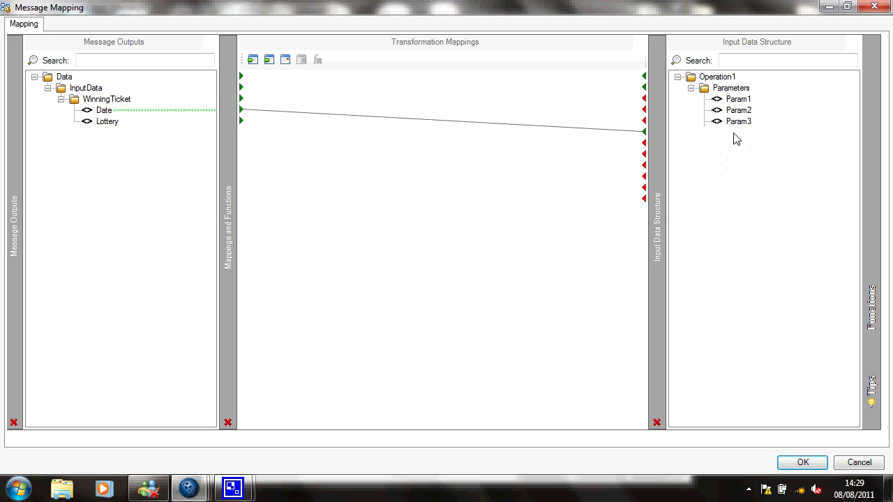
left_click(108, 125)
left_click_drag(109, 127, 733, 180)
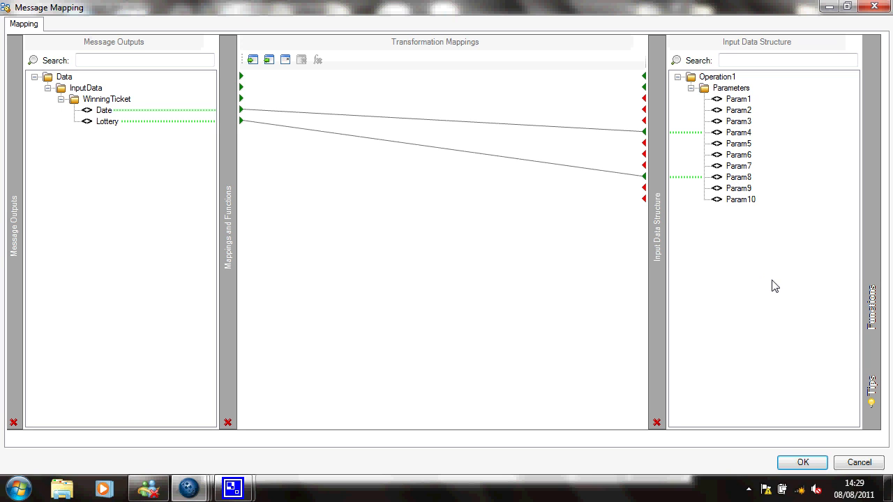
left_click(801, 466)
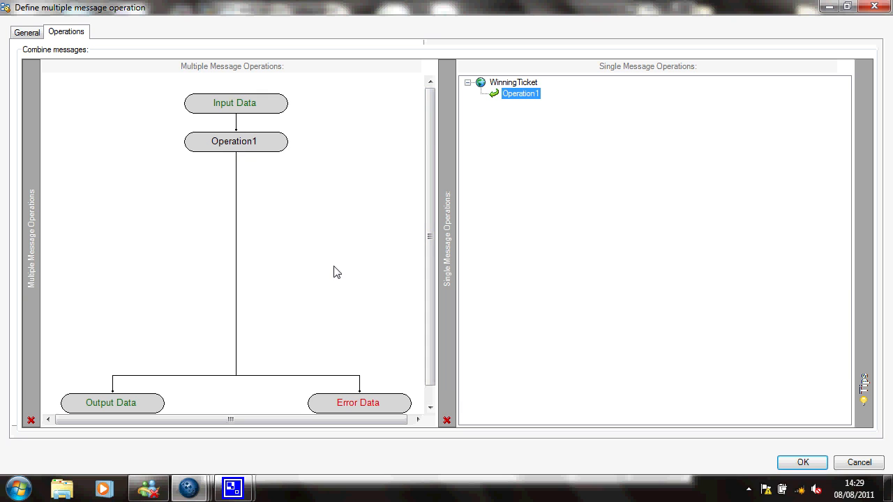
Define the output data structure with a new node named WinningTicket
double_click(134, 405)
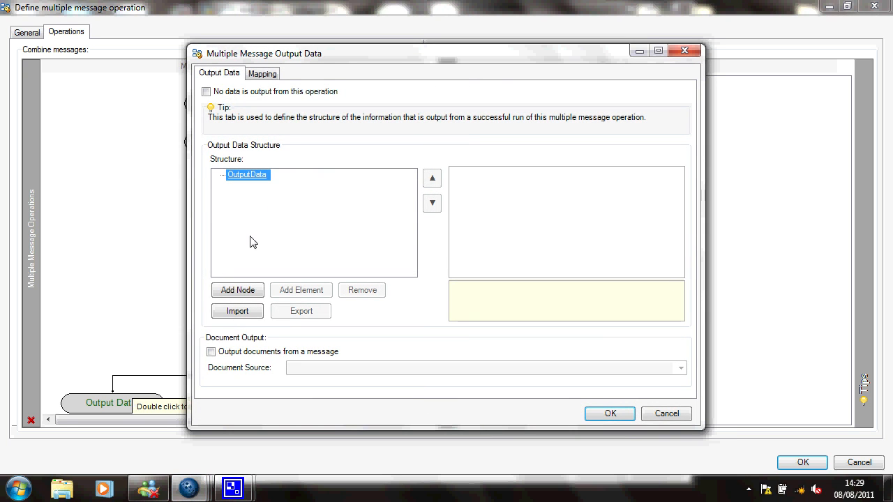
left_click(241, 293)
type("W")
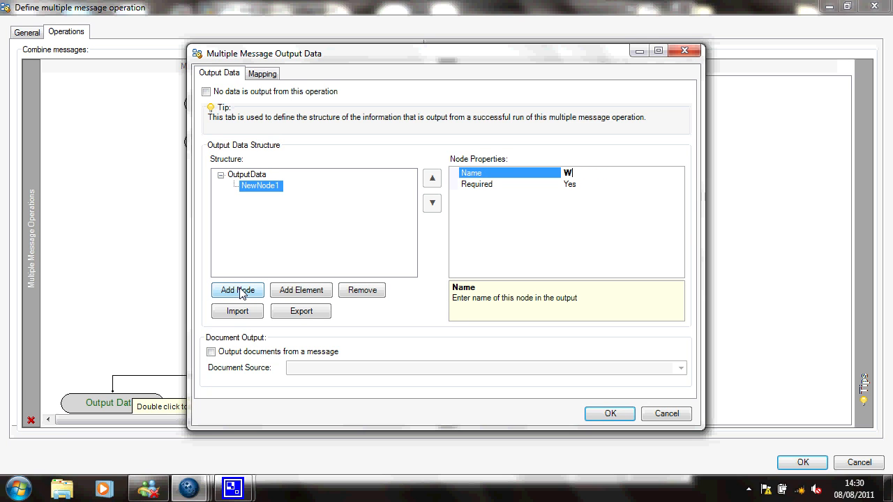
type("inningTicket")
Add TicketNumber, Outlet, Date and Lottery elements under the WinningTicket output node
left_click(298, 293)
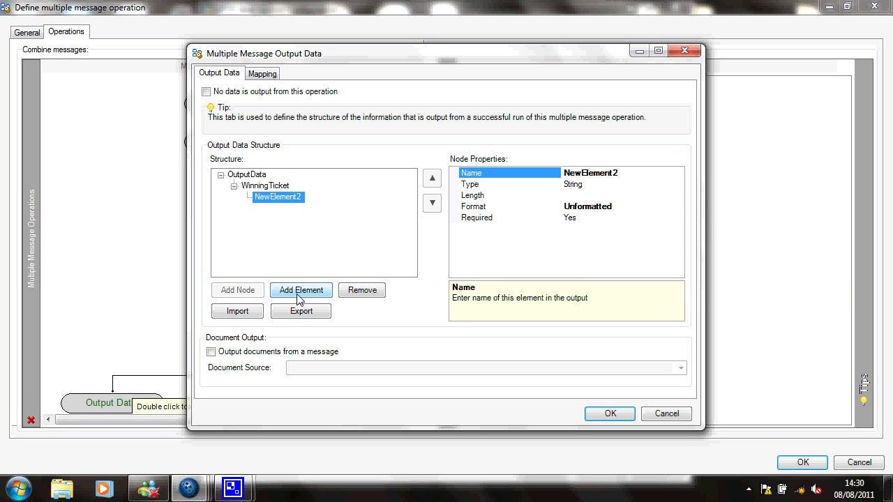
type("TicketNumber")
left_click(292, 297)
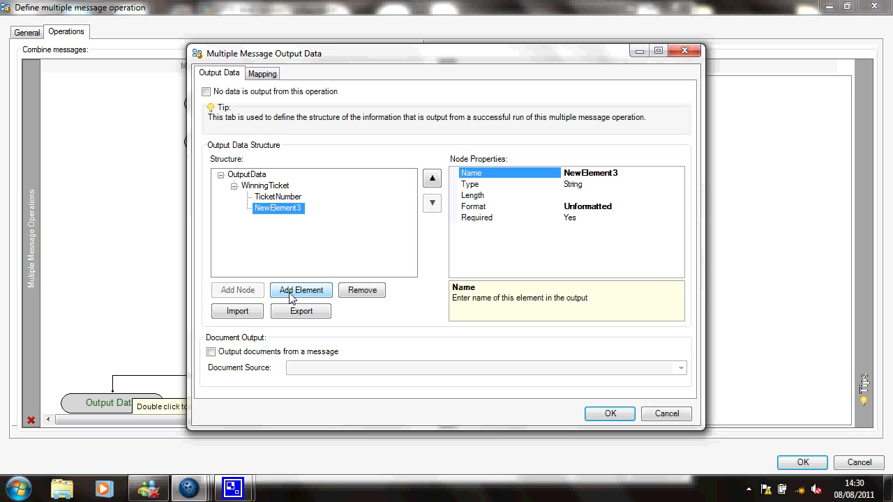
type("Outlet")
left_click(301, 292)
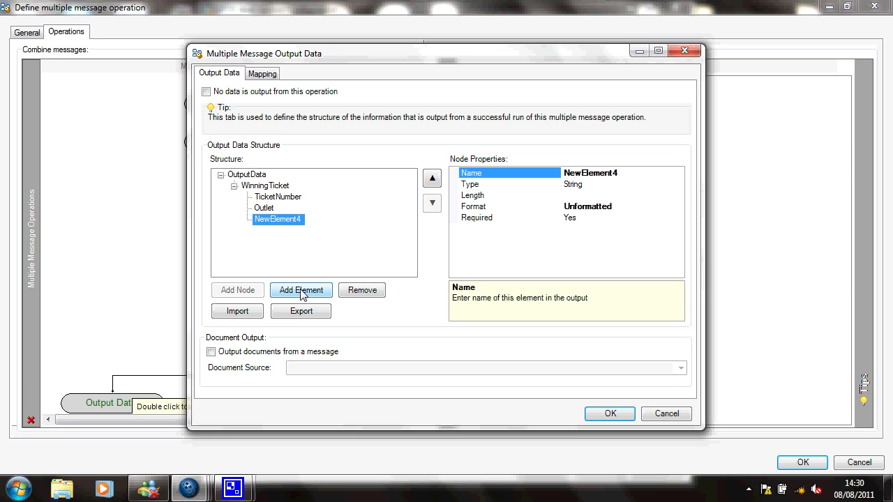
type("Dat")
type("e")
left_click(302, 292)
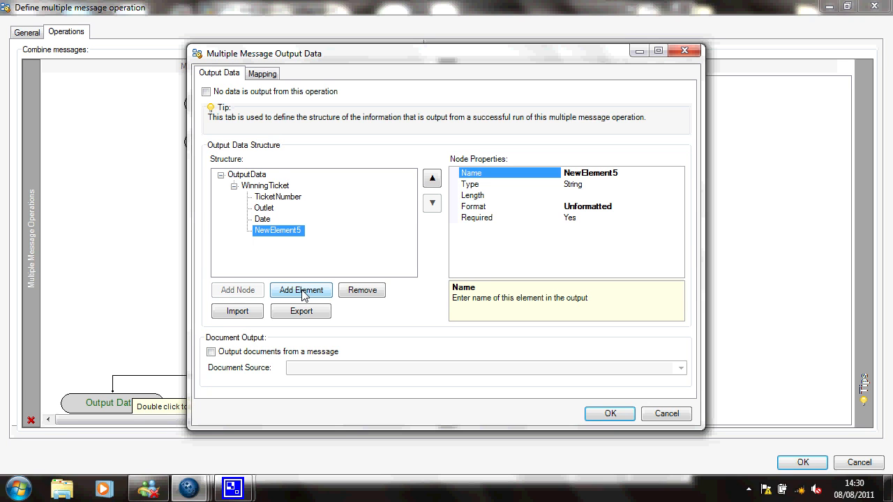
type("Lottery")
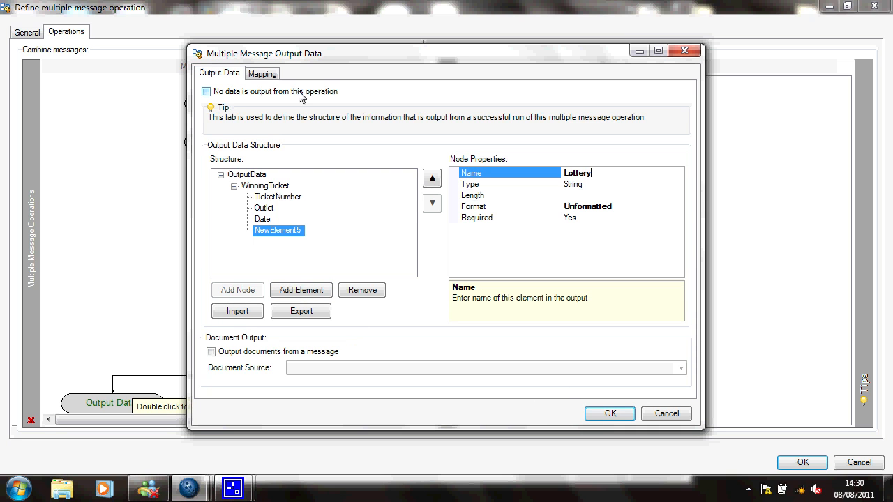
Map the input Date and Lottery to the output Date and Lottery elements
left_click(263, 75)
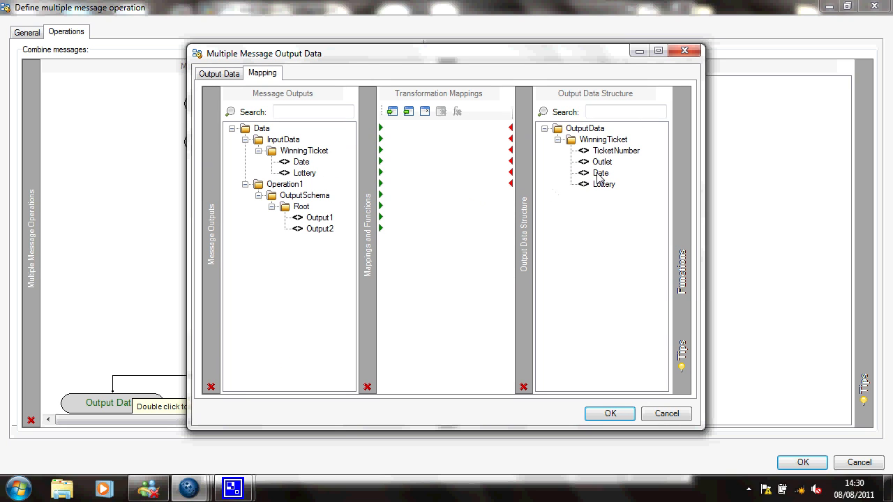
left_click_drag(598, 173, 599, 175)
left_click(305, 176)
left_click_drag(305, 176, 604, 189)
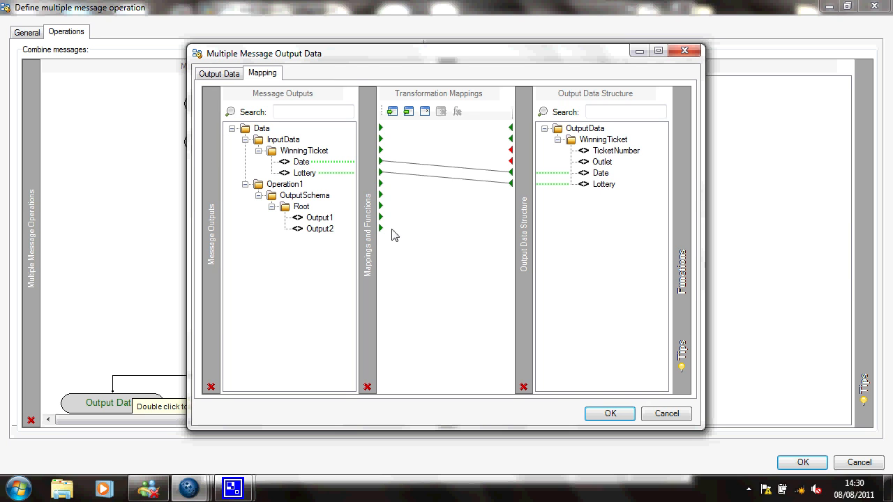
Map Operation1's Output1 to TicketNumber and Output2 to Outlet, then confirm both dialogs
left_click_drag(313, 220, 531, 165)
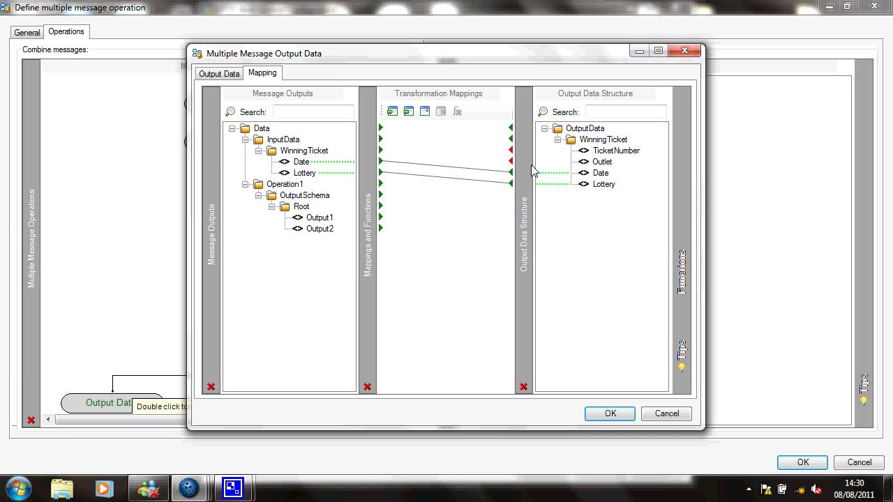
left_click(604, 150)
left_click_drag(325, 233, 605, 164)
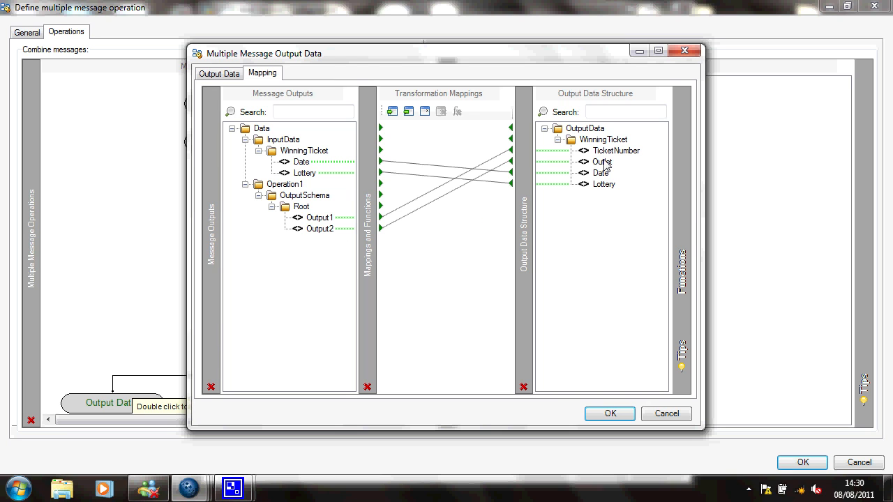
left_click(610, 414)
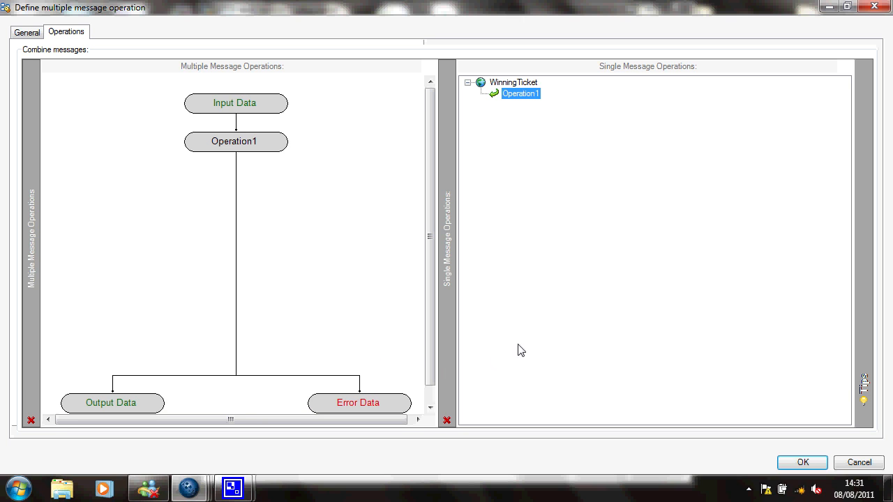
left_click(802, 463)
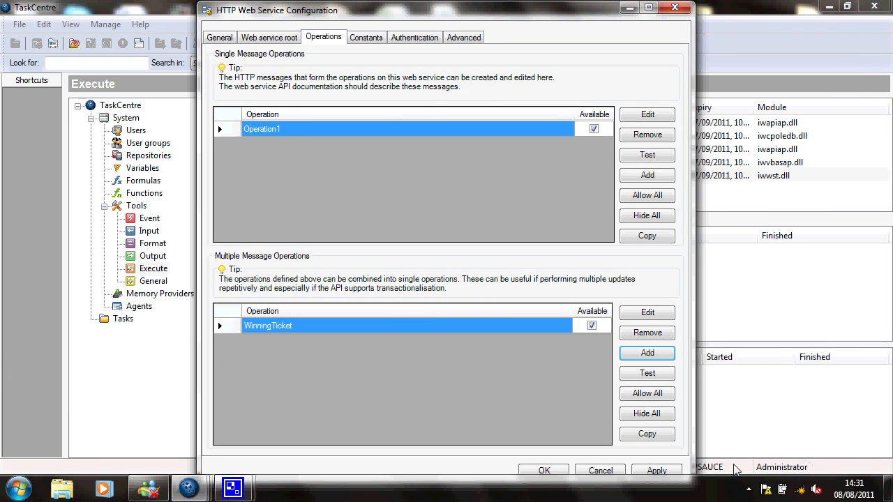
Confirm and close the web service configuration dialogs, then create a new task in Tasks
left_click(542, 471)
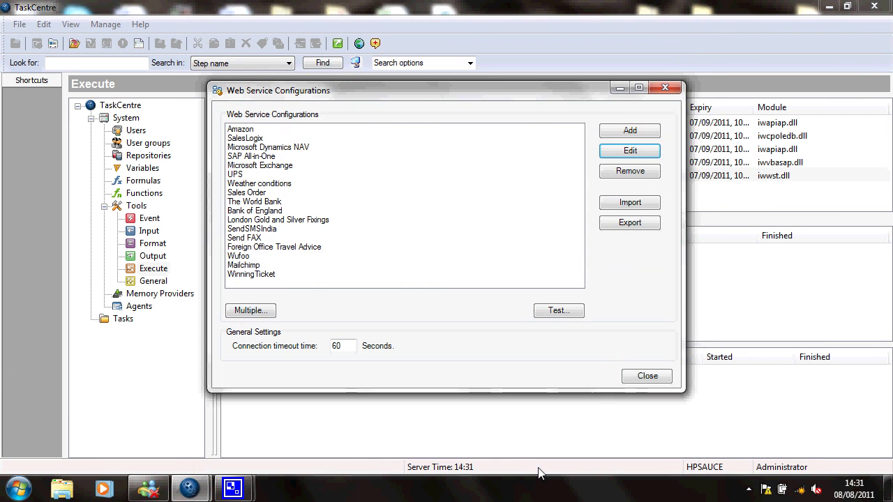
left_click(644, 377)
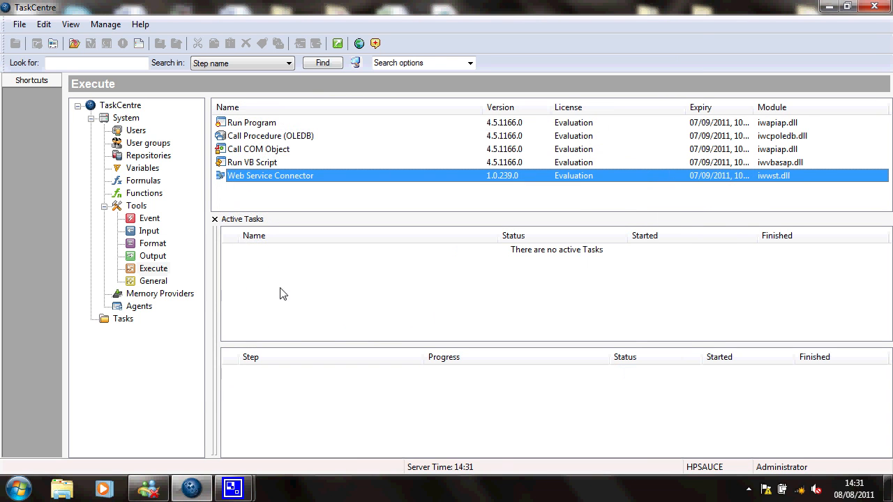
left_click(129, 319)
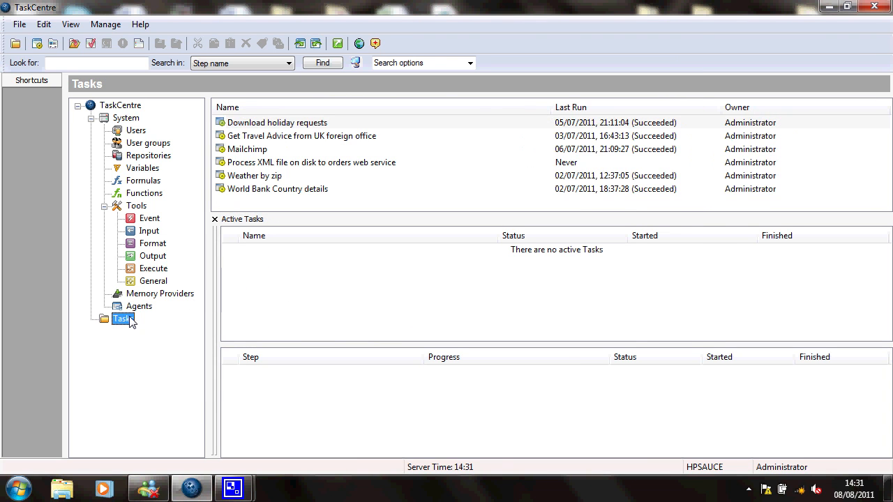
right_click(242, 201)
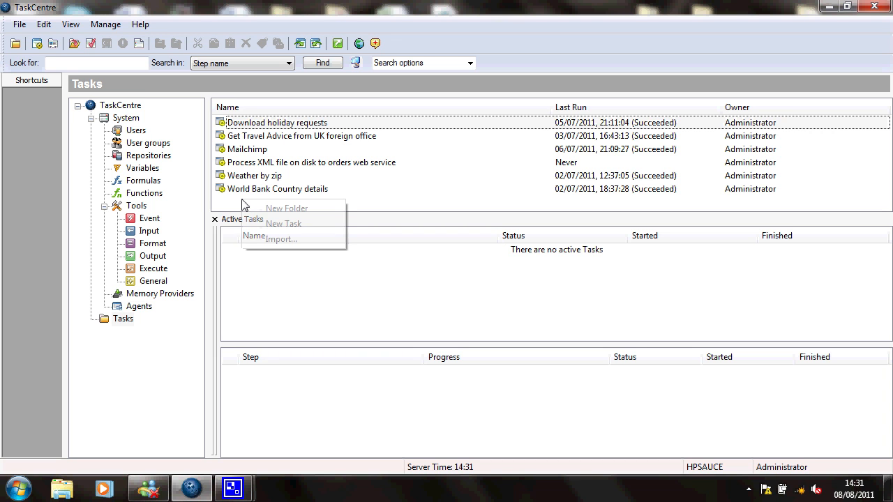
left_click(275, 224)
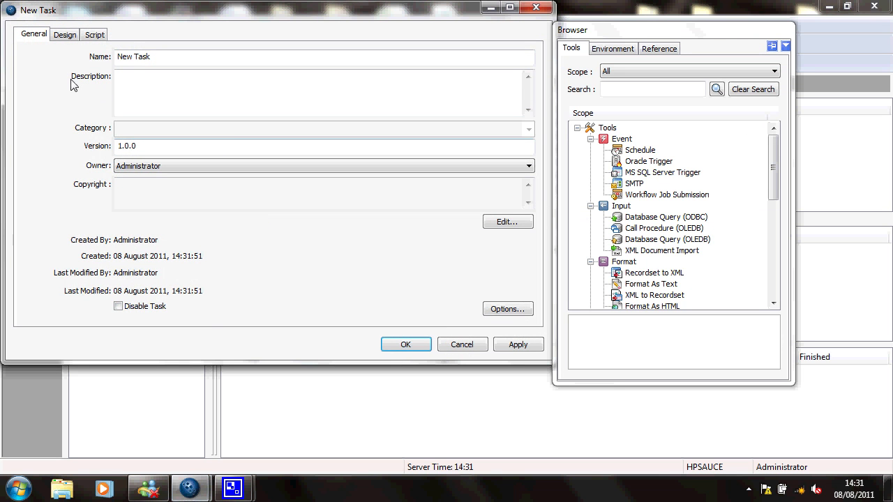
Add a Web Service Connector step to the new task's design canvas
left_click(66, 35)
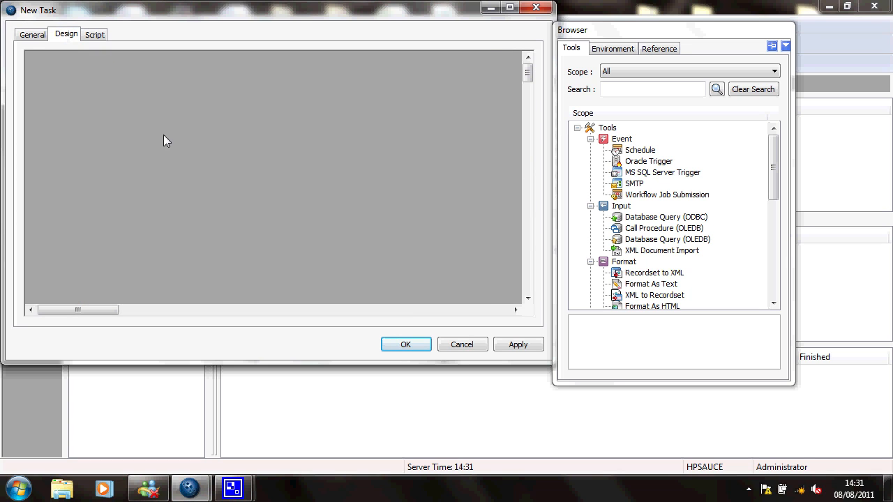
right_click(133, 140)
mouse_move(174, 150)
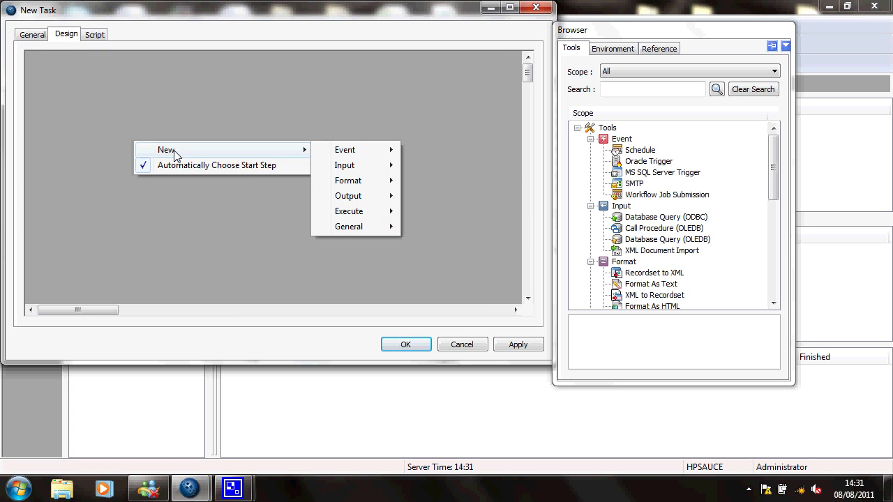
mouse_move(335, 213)
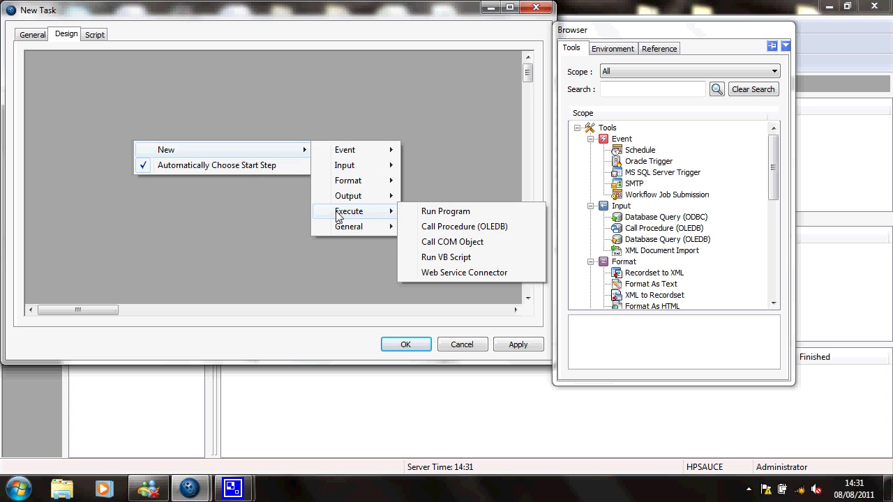
left_click(458, 272)
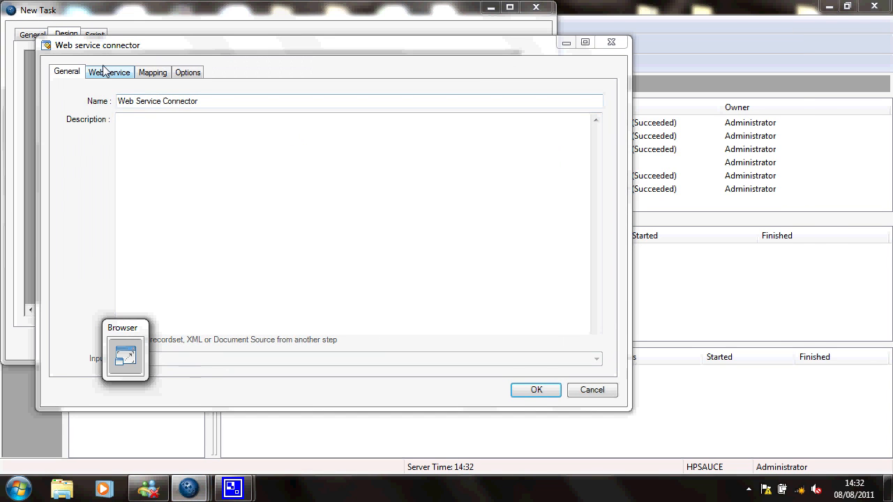
Set the connector's web service to WinningTicket and its operation to WinningTicket
left_click(105, 74)
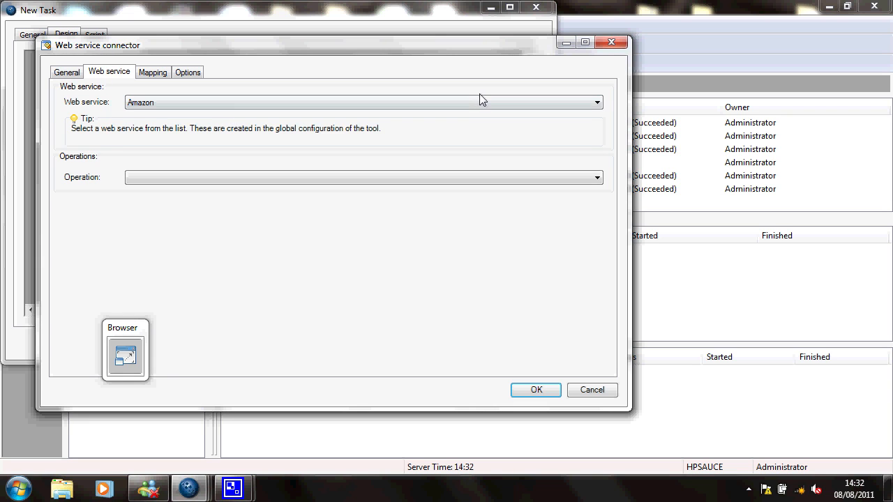
left_click(591, 104)
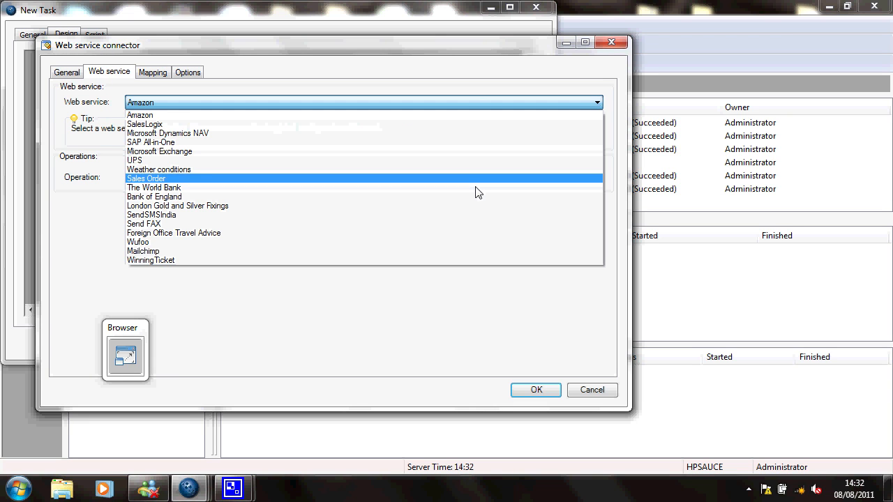
left_click(426, 261)
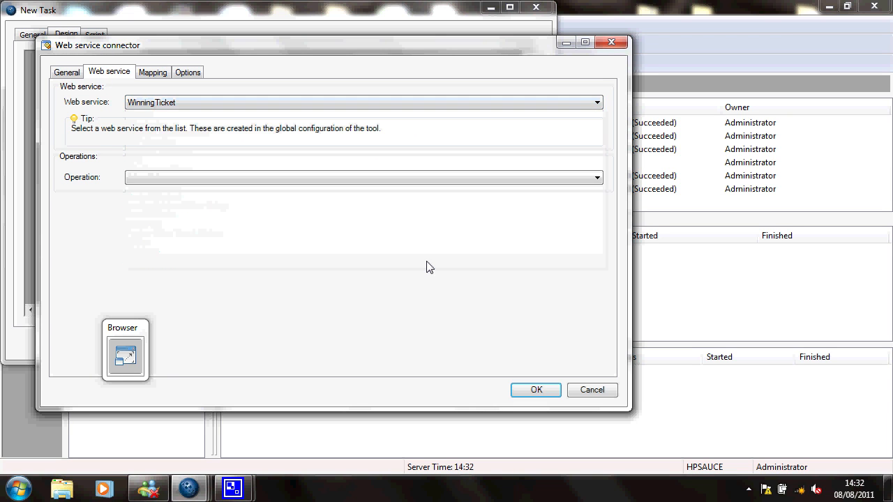
left_click(597, 178)
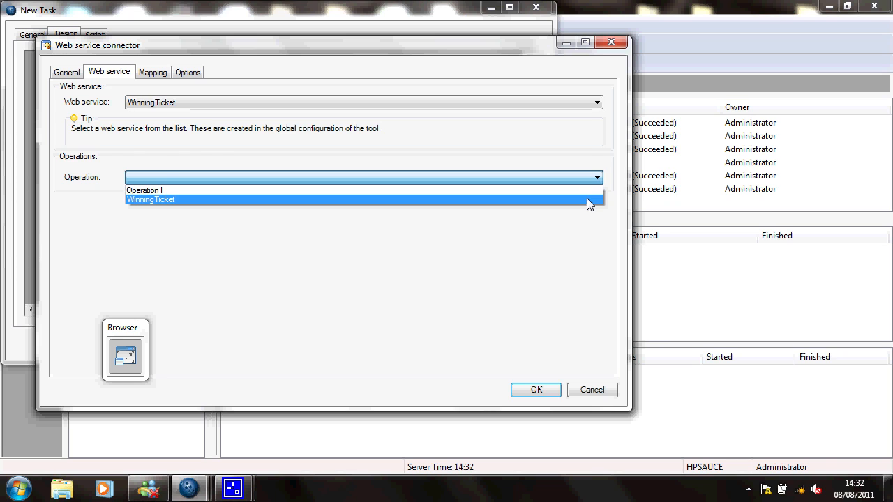
left_click(587, 200)
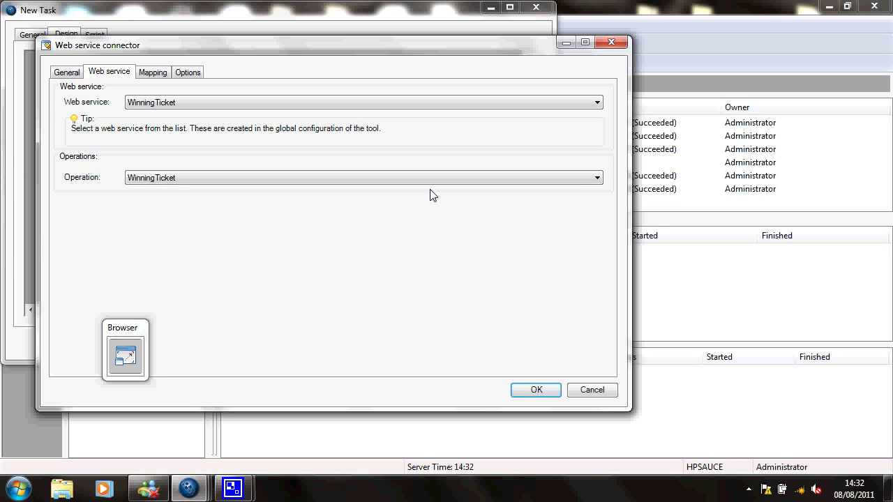
Review the connector's mapping input tree, then confirm the connector and save the new task
left_click(158, 73)
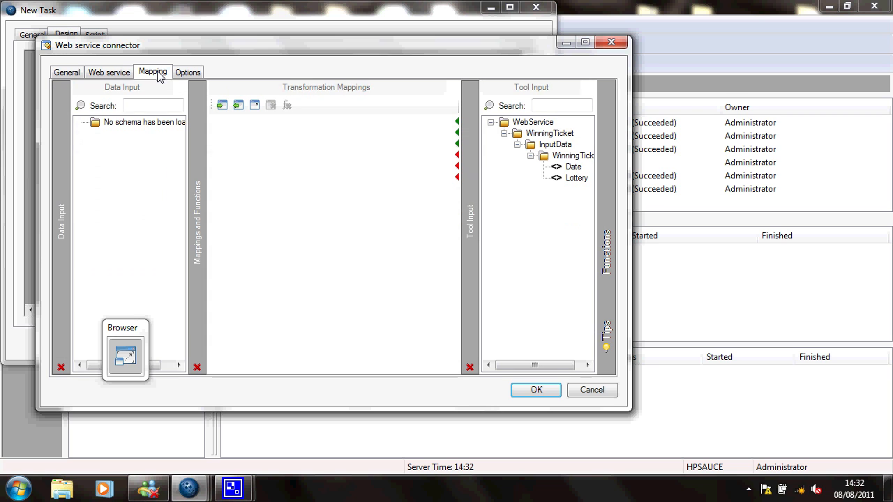
double_click(478, 43)
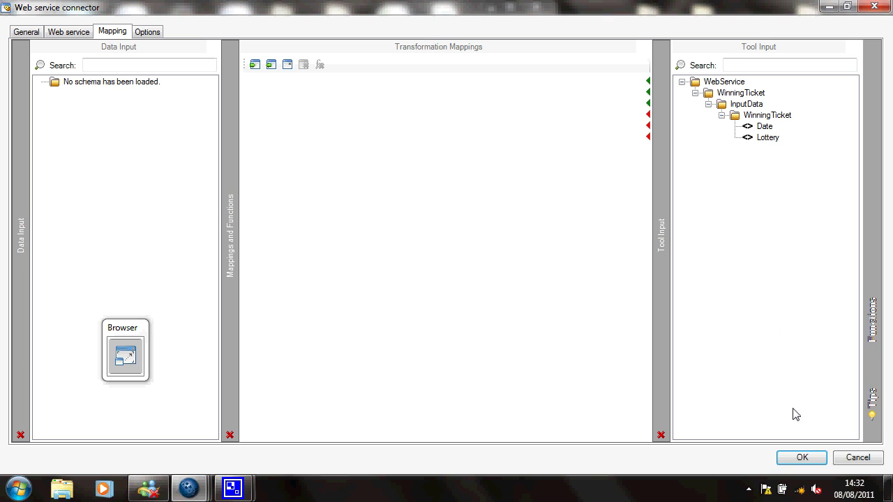
left_click(796, 458)
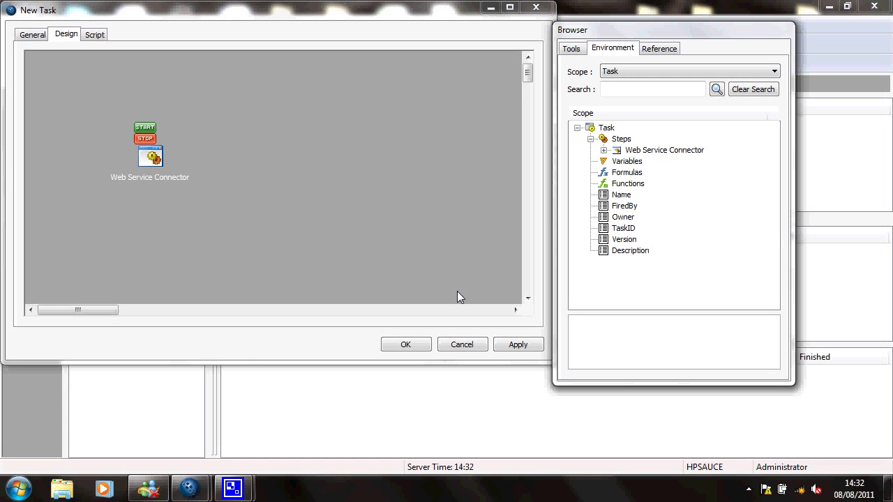
left_click(420, 342)
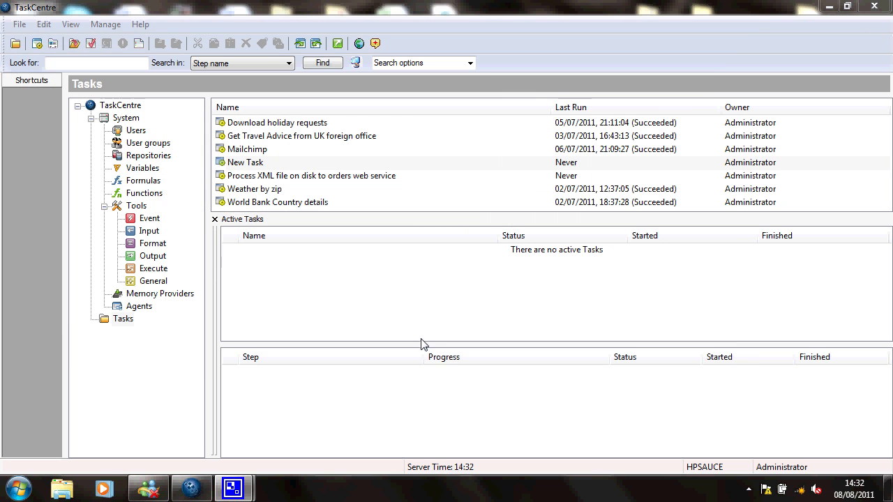
Reopen the Web Service Connector configurations list and select the WinningTicket configuration
left_click(161, 273)
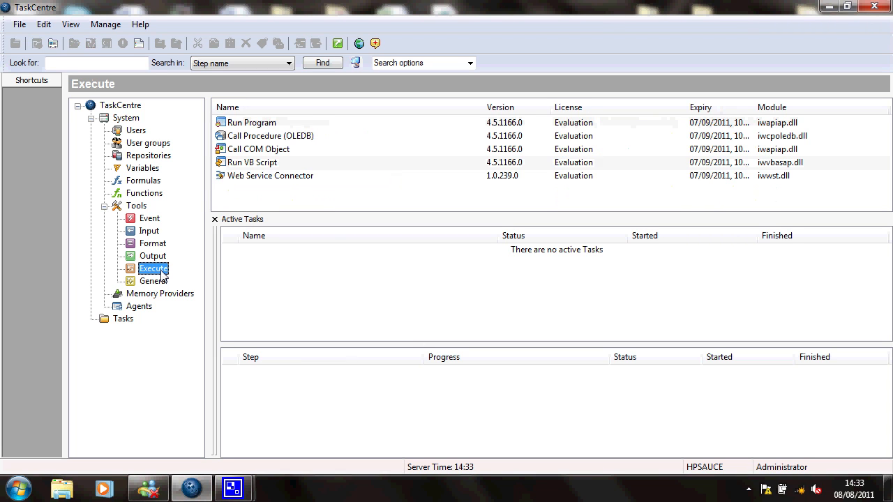
left_click(239, 178)
double_click(239, 178)
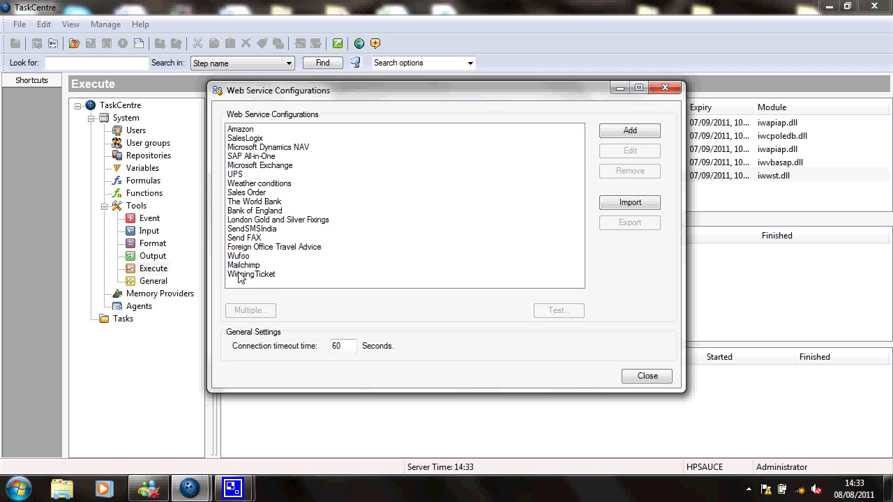
left_click(240, 275)
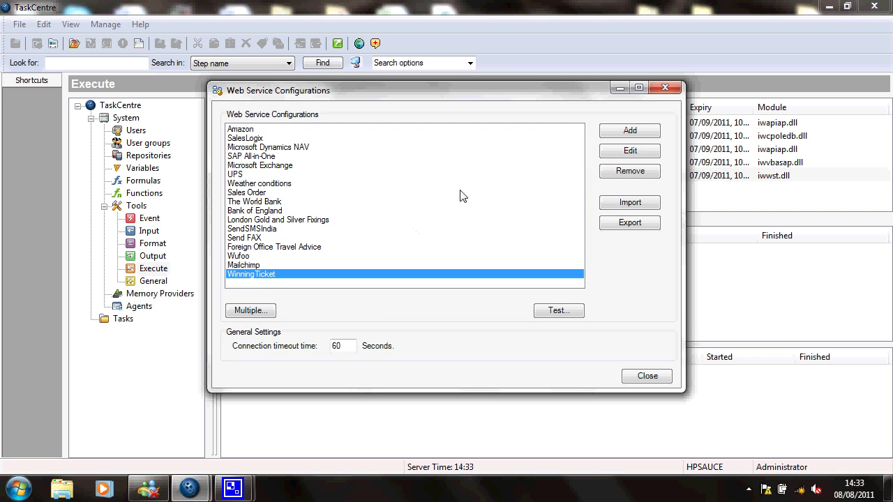